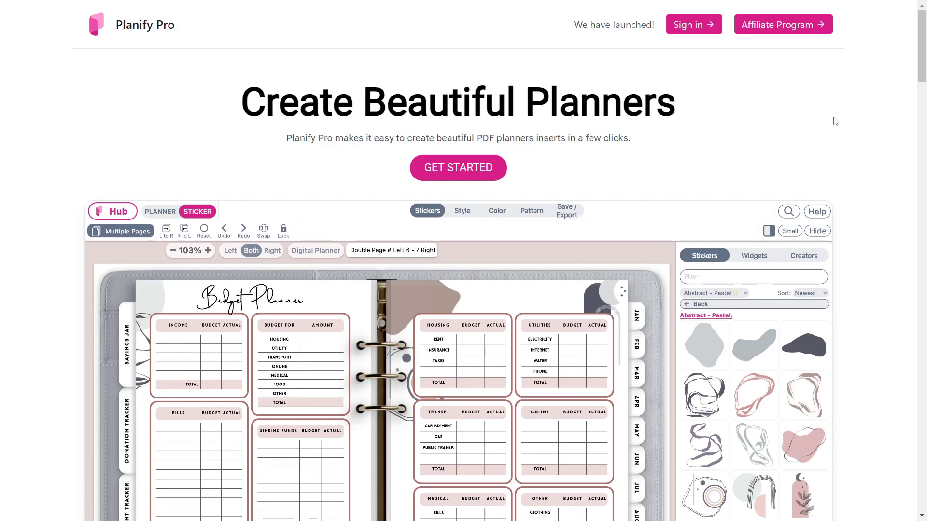
Scroll down to 'Over 3000s Starter Templates' and select its 'Can all be used Commercially' tagline.
{"action": "scroll", "coordinate": [802, 231], "scroll_direction": "down", "scroll_amount": 5}
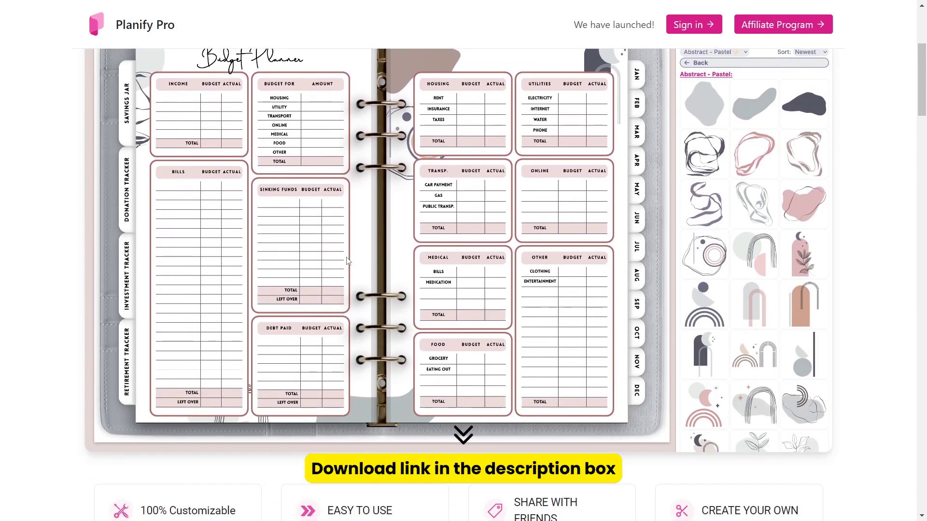
{"action": "scroll", "coordinate": [473, 300], "scroll_direction": "up", "scroll_amount": 4}
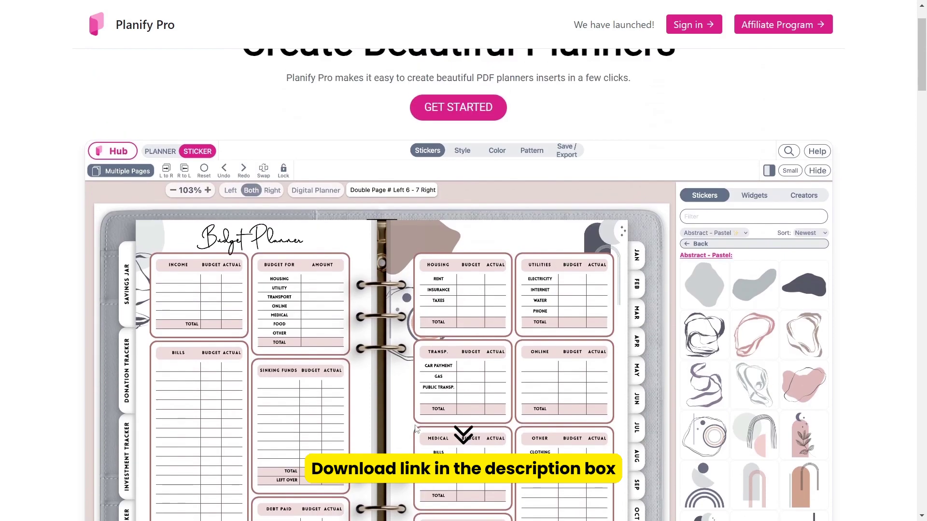
{"action": "scroll", "coordinate": [891, 333], "scroll_direction": "down", "scroll_amount": 6}
{"action": "scroll", "coordinate": [891, 333], "scroll_direction": "down", "scroll_amount": 4}
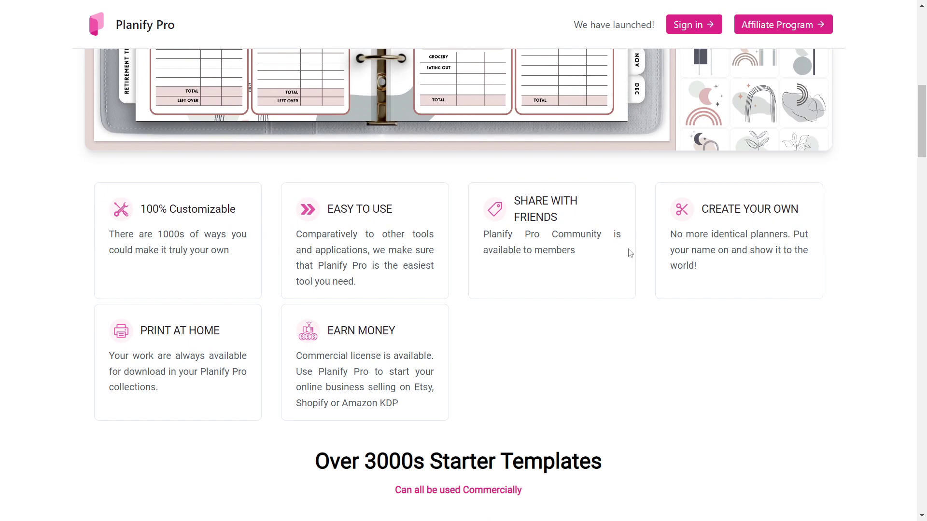
{"action": "scroll", "coordinate": [464, 238], "scroll_direction": "down", "scroll_amount": 5}
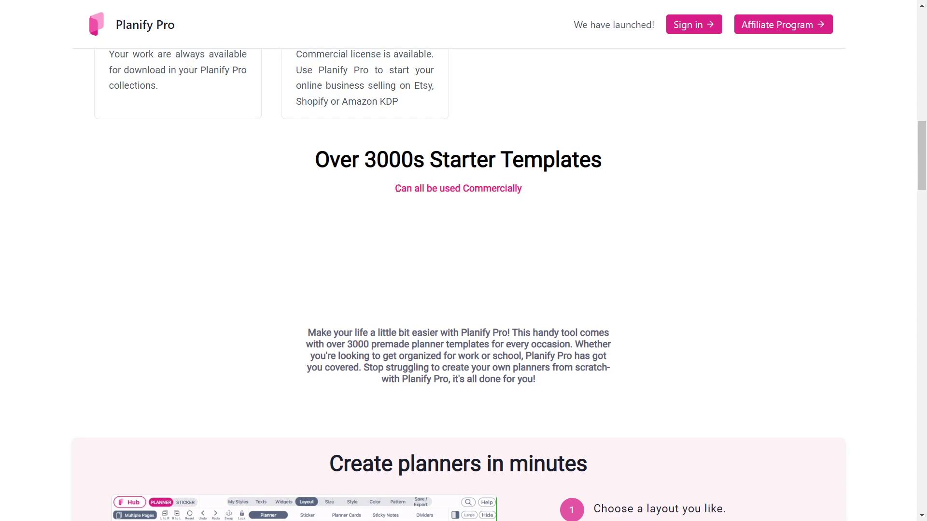
{"action": "left_click_drag", "start_coordinate": [396, 188], "coordinate": [522, 189]}
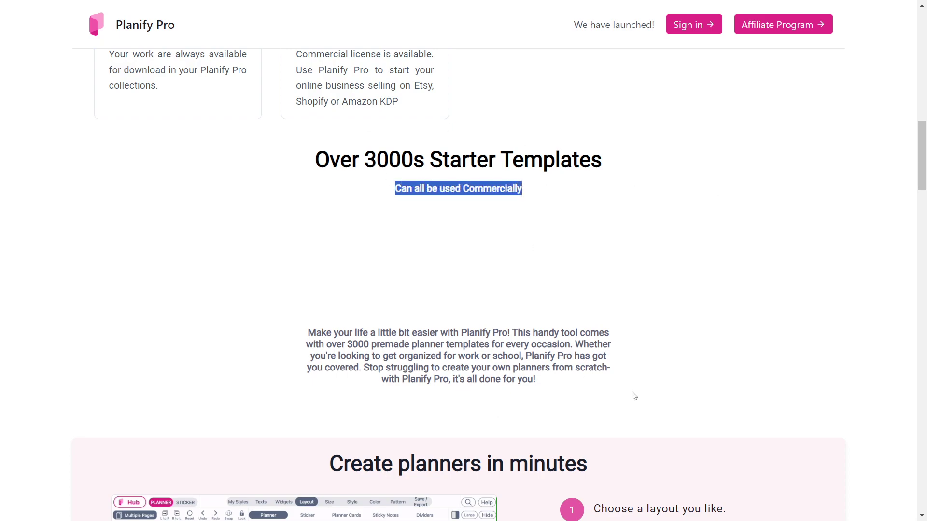
Scroll past the stickers, fonts and planner-size grid to the 'Share with friends and Community' section.
{"action": "scroll", "coordinate": [788, 268], "scroll_direction": "down", "scroll_amount": 8}
{"action": "scroll", "coordinate": [796, 269], "scroll_direction": "up", "scroll_amount": 2}
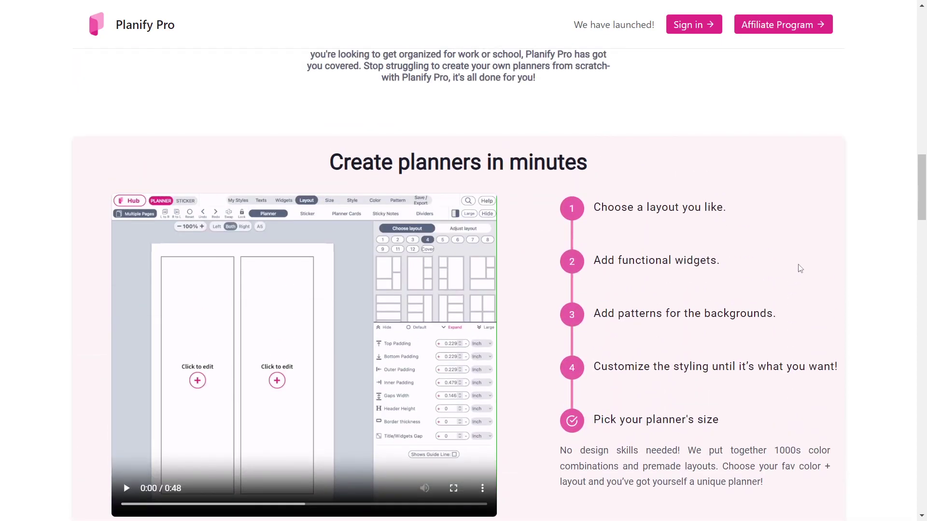
{"action": "scroll", "coordinate": [836, 257], "scroll_direction": "down", "scroll_amount": 1}
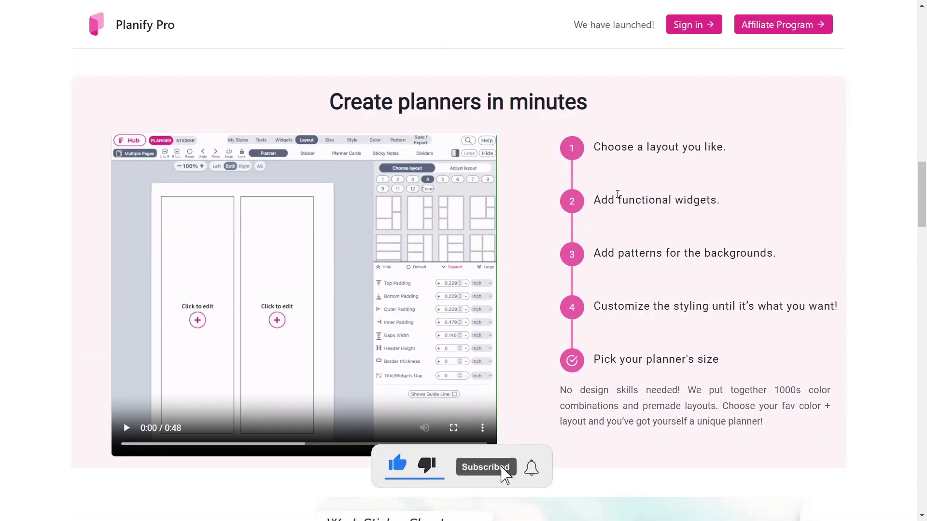
{"action": "scroll", "coordinate": [771, 242], "scroll_direction": "down", "scroll_amount": 1}
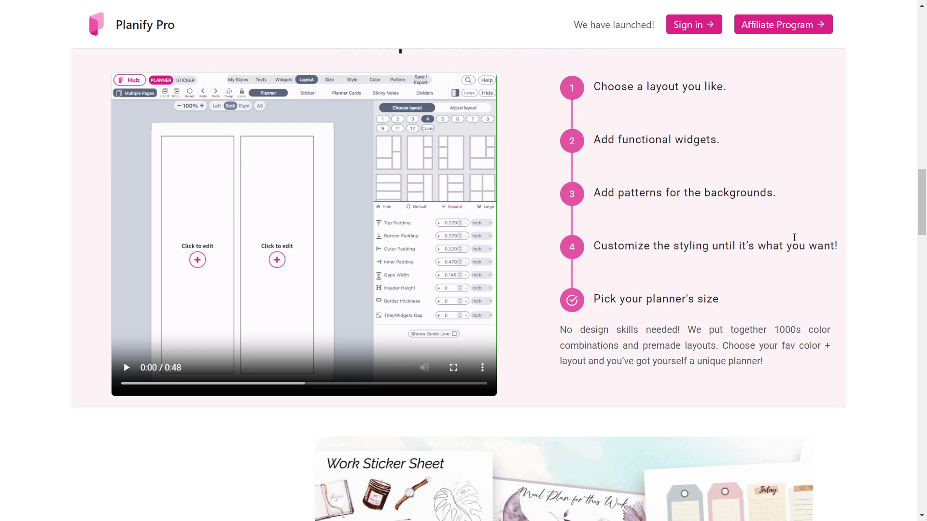
{"action": "scroll", "coordinate": [909, 251], "scroll_direction": "down", "scroll_amount": 6}
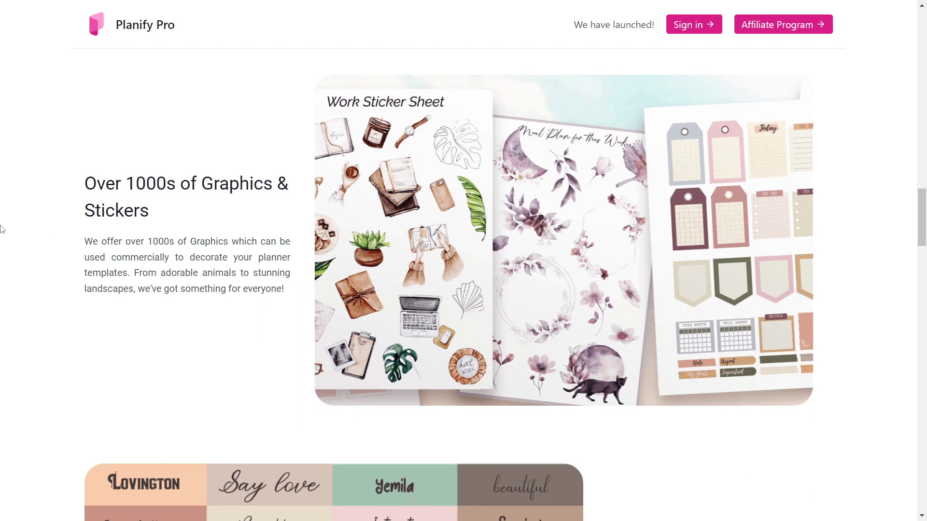
{"action": "scroll", "coordinate": [879, 205], "scroll_direction": "down", "scroll_amount": 6}
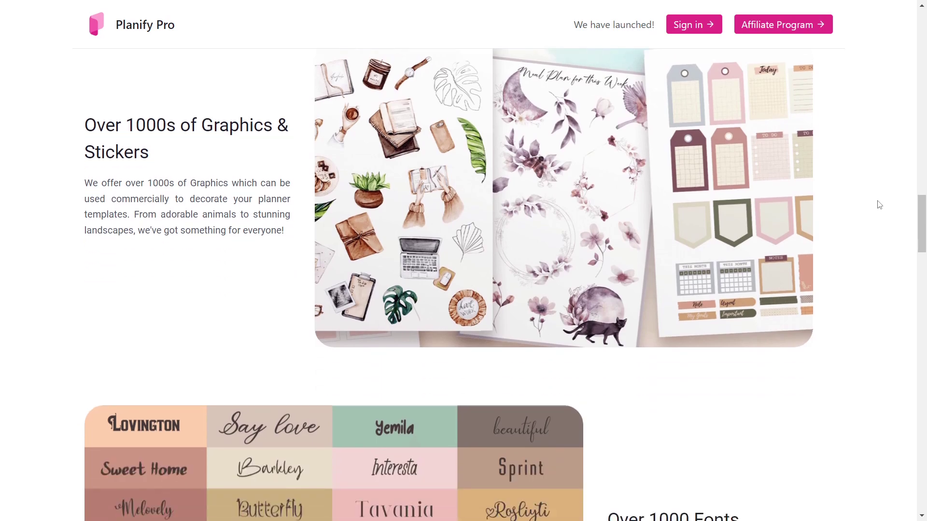
{"action": "scroll", "coordinate": [879, 205], "scroll_direction": "down", "scroll_amount": 1}
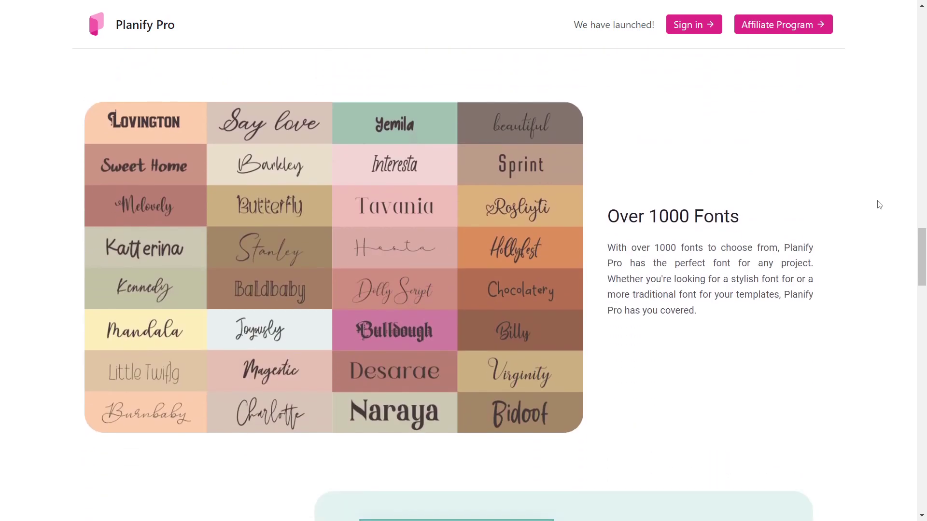
{"action": "left_click", "coordinate": [914, 293]}
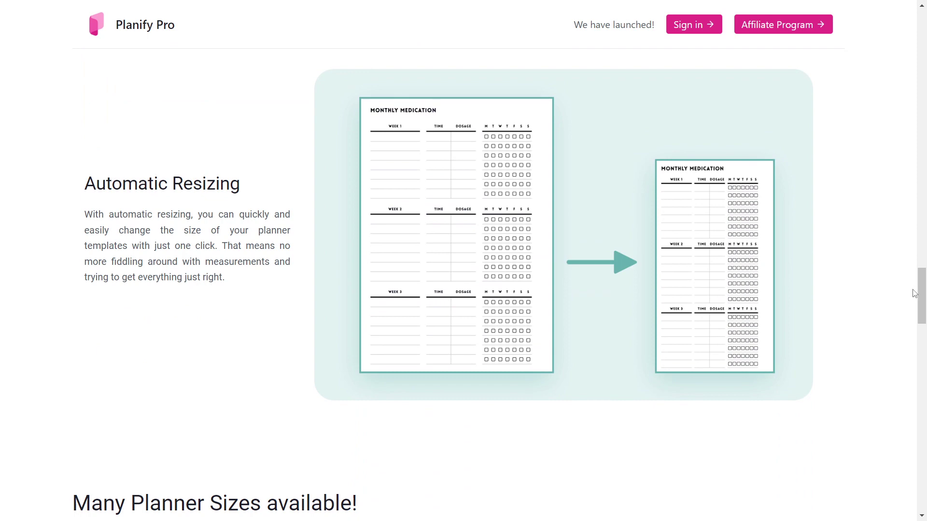
{"action": "scroll", "coordinate": [846, 275], "scroll_direction": "down", "scroll_amount": 5}
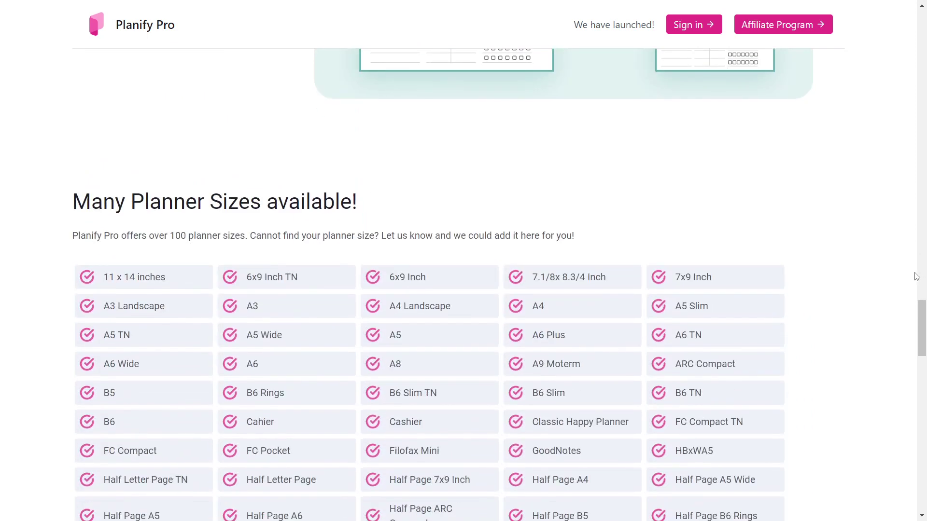
{"action": "scroll", "coordinate": [916, 277], "scroll_direction": "down", "scroll_amount": 3}
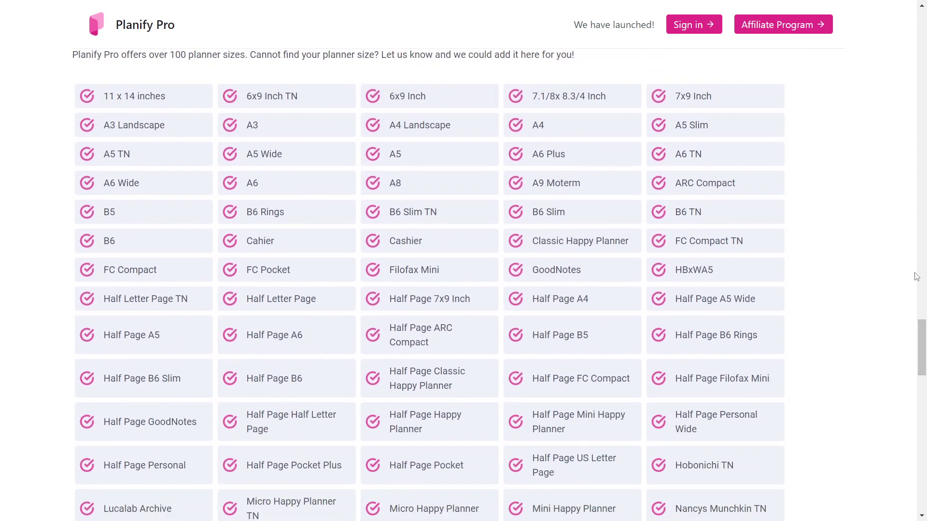
{"action": "scroll", "coordinate": [115, 92], "scroll_direction": "down", "scroll_amount": 2}
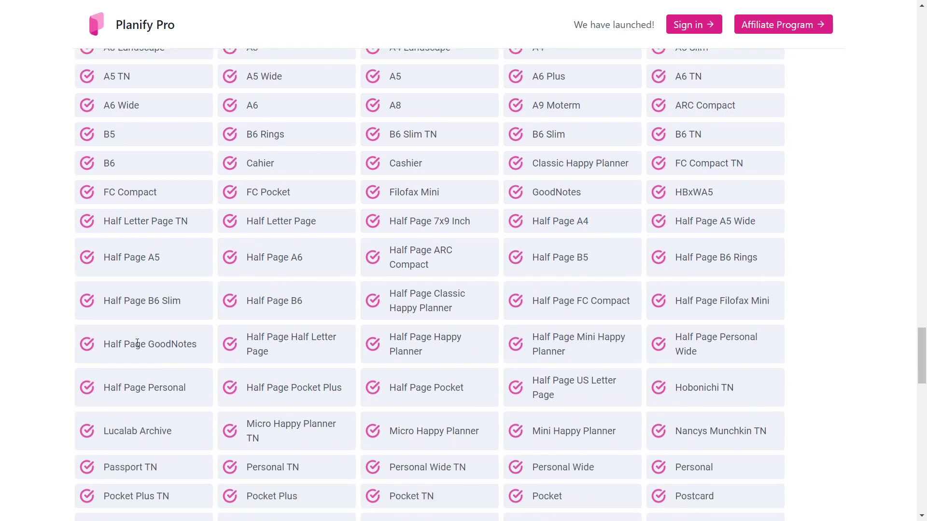
{"action": "scroll", "coordinate": [422, 344], "scroll_direction": "down", "scroll_amount": 1}
{"action": "scroll", "coordinate": [423, 343], "scroll_direction": "down", "scroll_amount": 1}
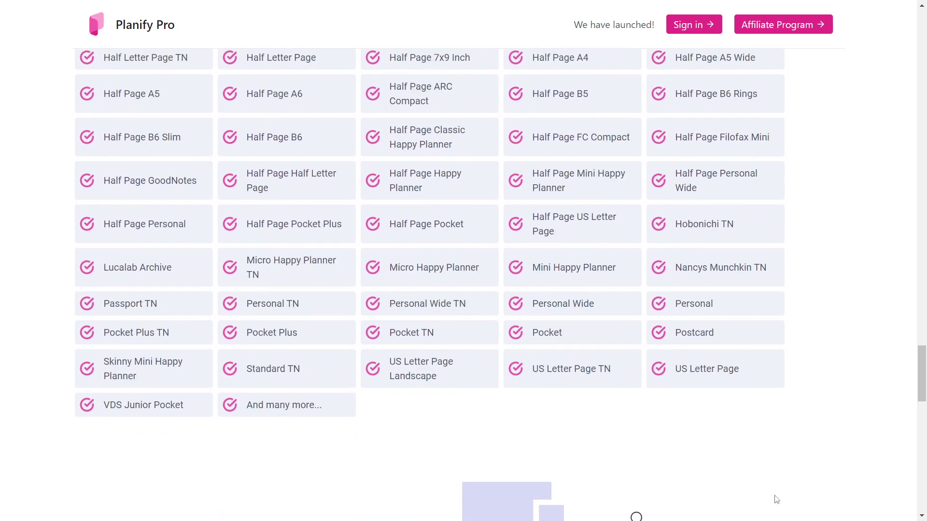
{"action": "scroll", "coordinate": [853, 162], "scroll_direction": "up", "scroll_amount": 4}
{"action": "scroll", "coordinate": [852, 253], "scroll_direction": "down", "scroll_amount": 10}
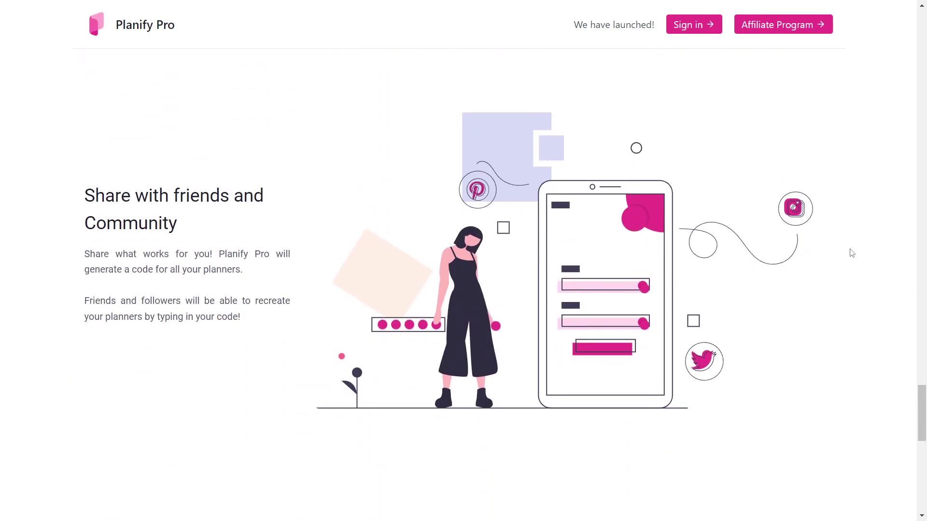
Select and deselect the $9.99 monthly price, scroll to the footer, then return to the top.
{"action": "scroll", "coordinate": [852, 253], "scroll_direction": "down", "scroll_amount": 9}
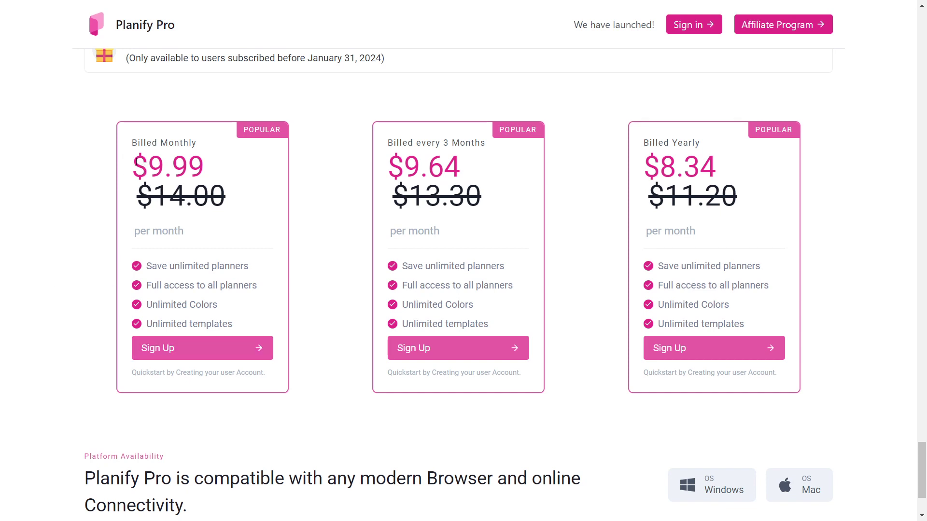
{"action": "left_click_drag", "start_coordinate": [135, 162], "coordinate": [218, 175]}
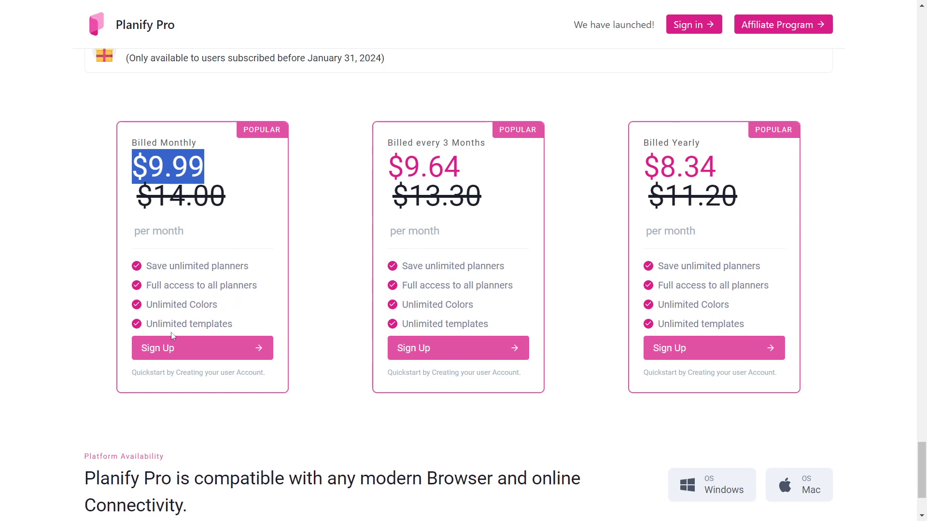
{"action": "left_click", "coordinate": [335, 258]}
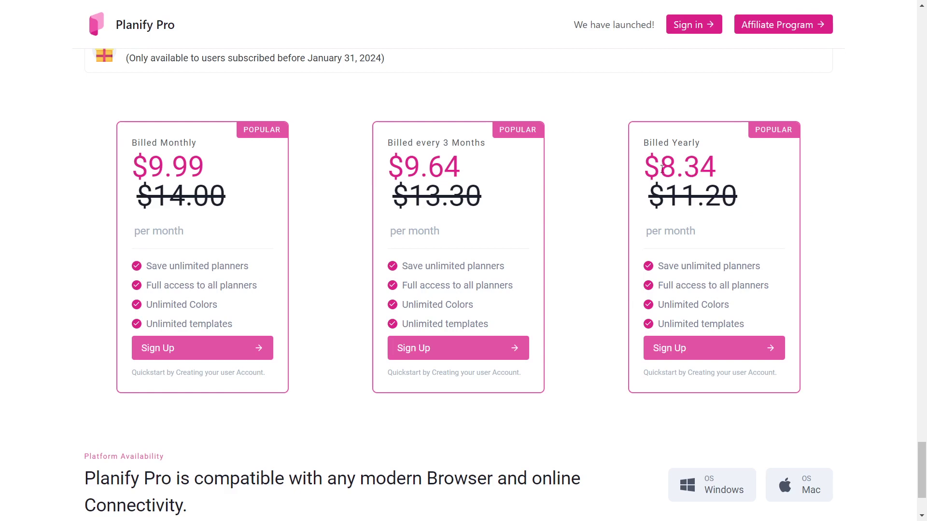
{"action": "scroll", "coordinate": [914, 434], "scroll_direction": "down", "scroll_amount": 3}
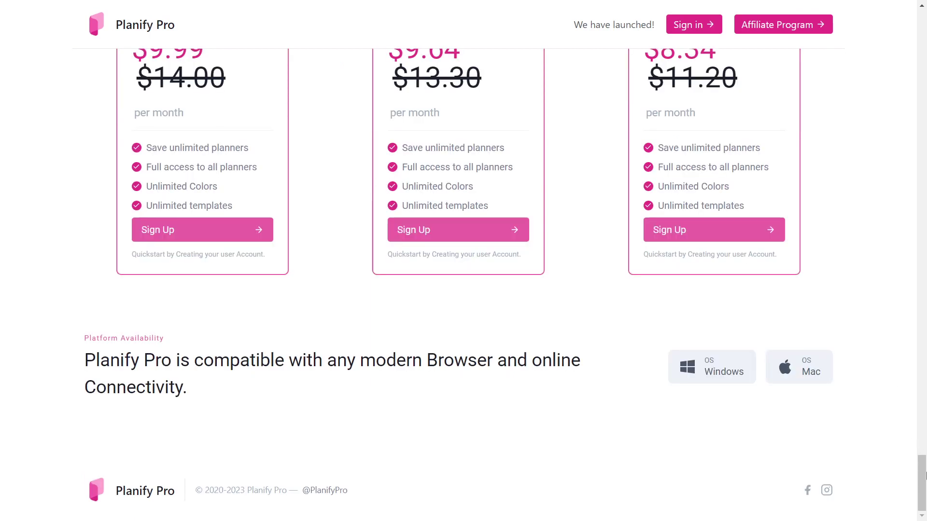
{"action": "left_click_drag", "start_coordinate": [925, 475], "coordinate": [924, 20]}
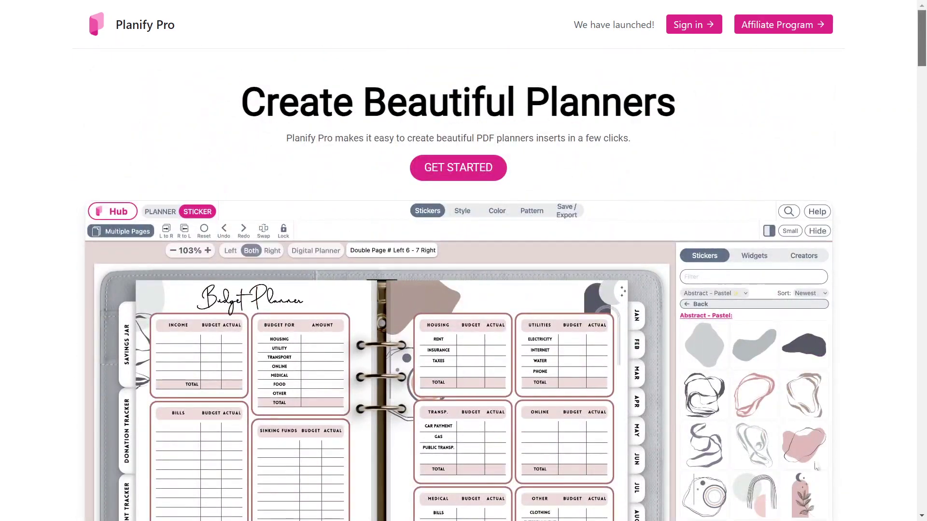
Submit the sign-up form after filling in the e-mail address, full name and account password.
{"action": "left_click", "coordinate": [470, 168]}
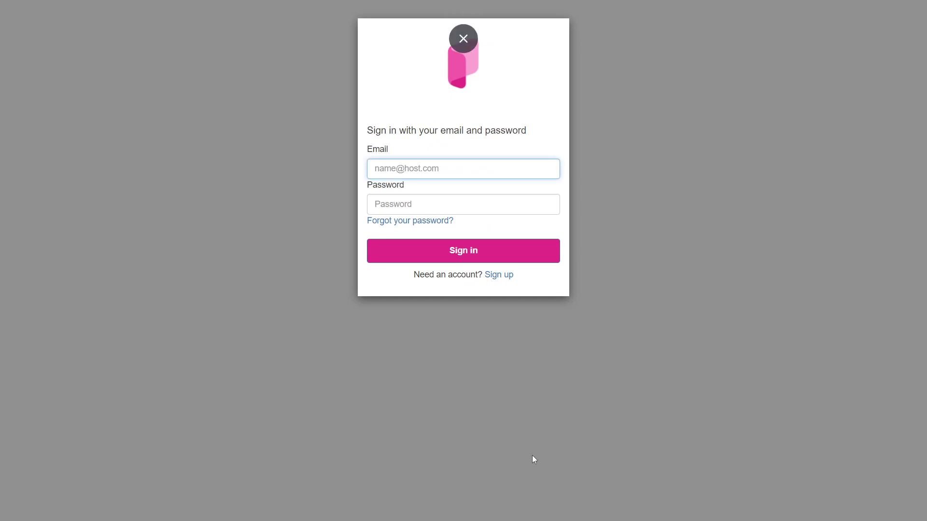
{"action": "left_click", "coordinate": [509, 277]}
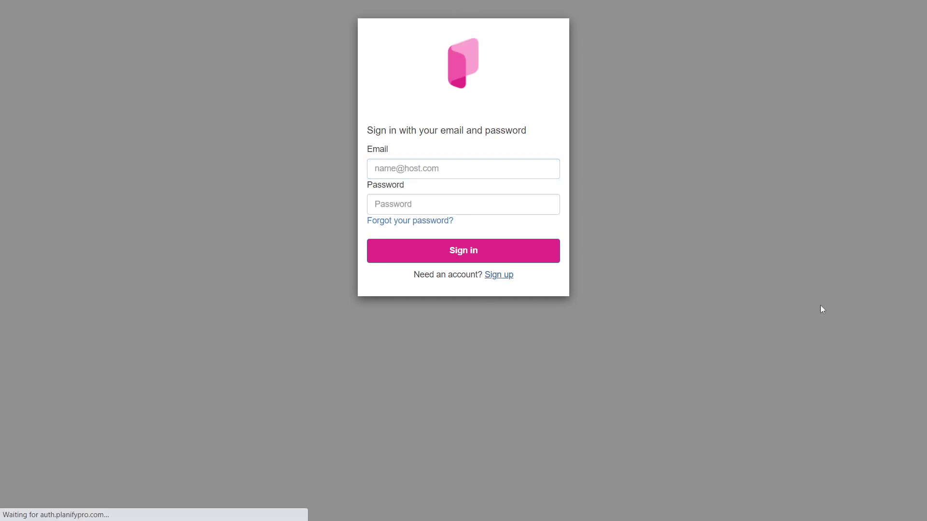
{"action": "left_click", "coordinate": [412, 165]}
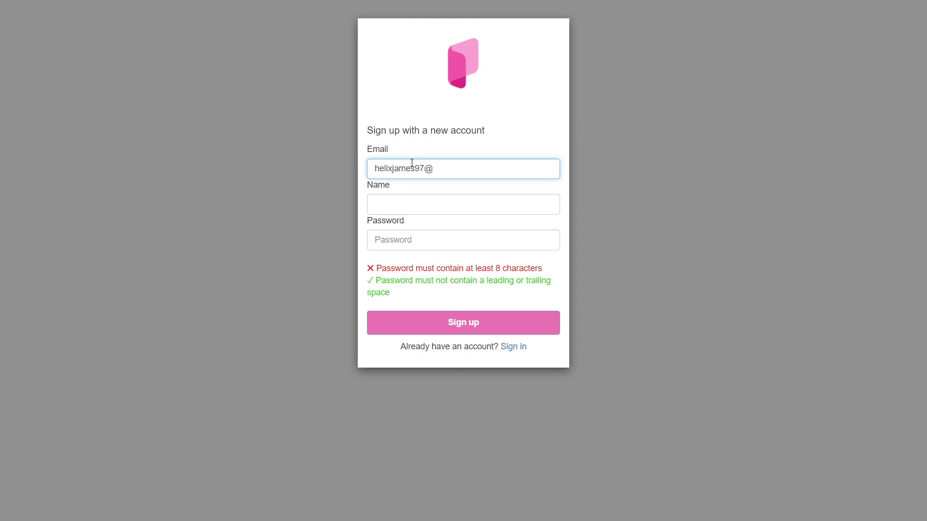
{"action": "left_click", "coordinate": [418, 198]}
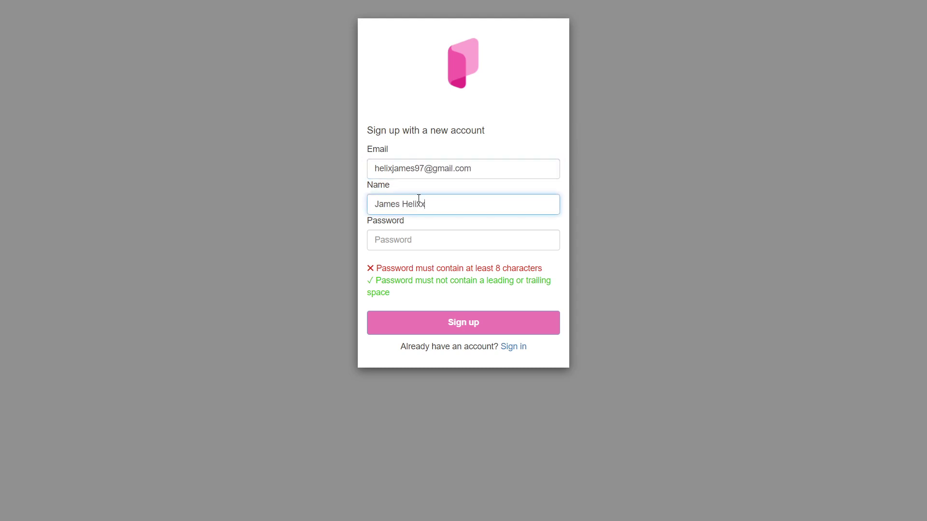
{"action": "left_click", "coordinate": [419, 244]}
{"action": "type", "text": "•••••••••"}
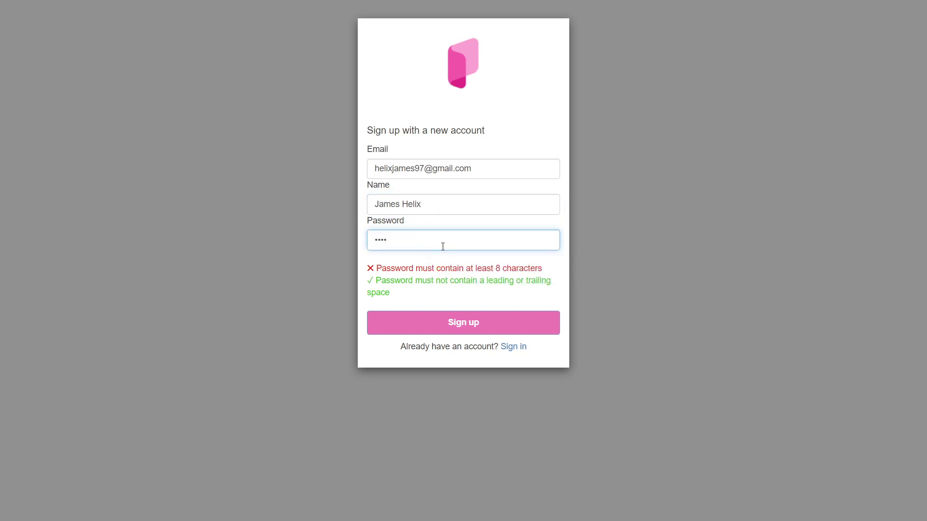
{"action": "left_click", "coordinate": [476, 327]}
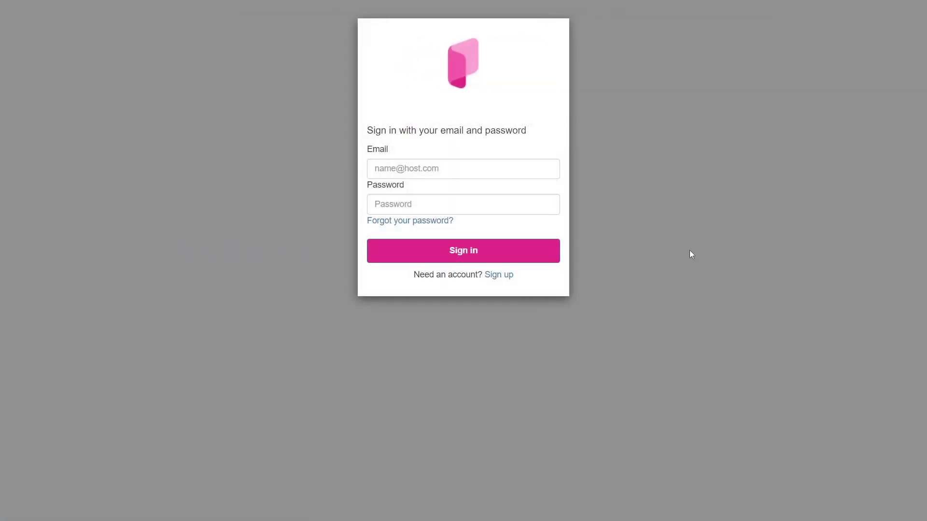
Sign in with the suggested saved e-mail address and the account password.
{"action": "left_click", "coordinate": [441, 167]}
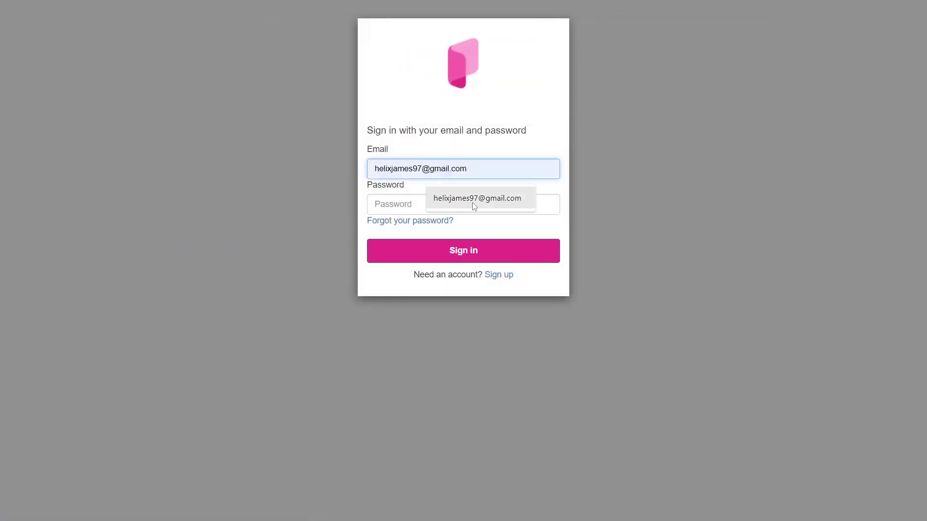
{"action": "left_click", "coordinate": [472, 202]}
{"action": "left_click", "coordinate": [459, 208]}
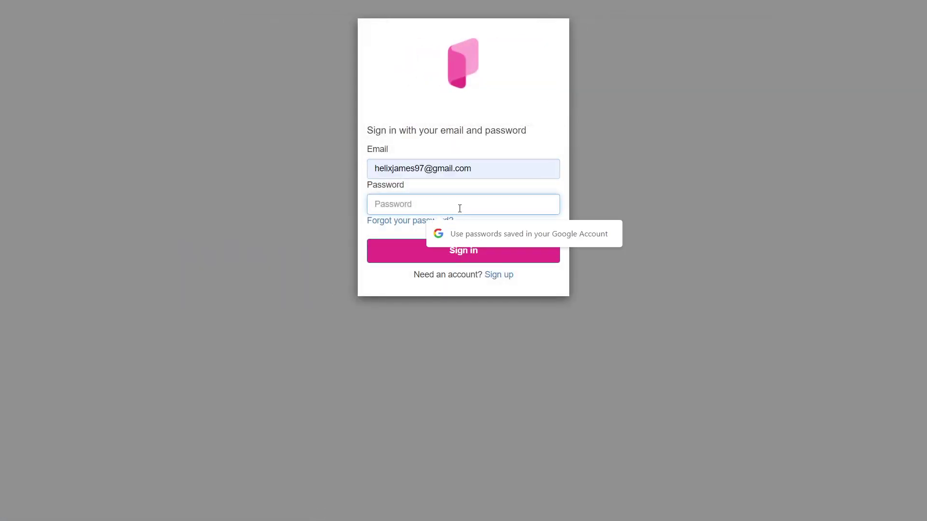
{"action": "type", "text": "•••••••••••"}
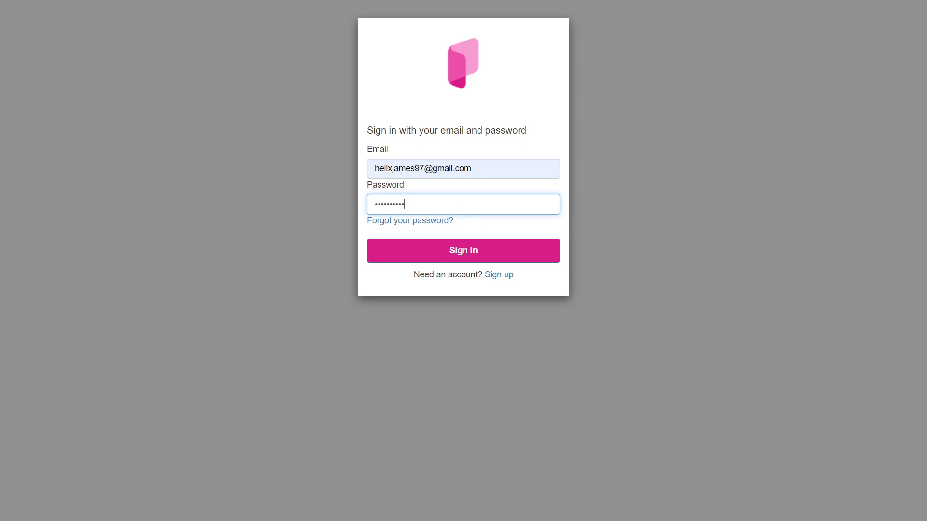
{"action": "left_click", "coordinate": [512, 253]}
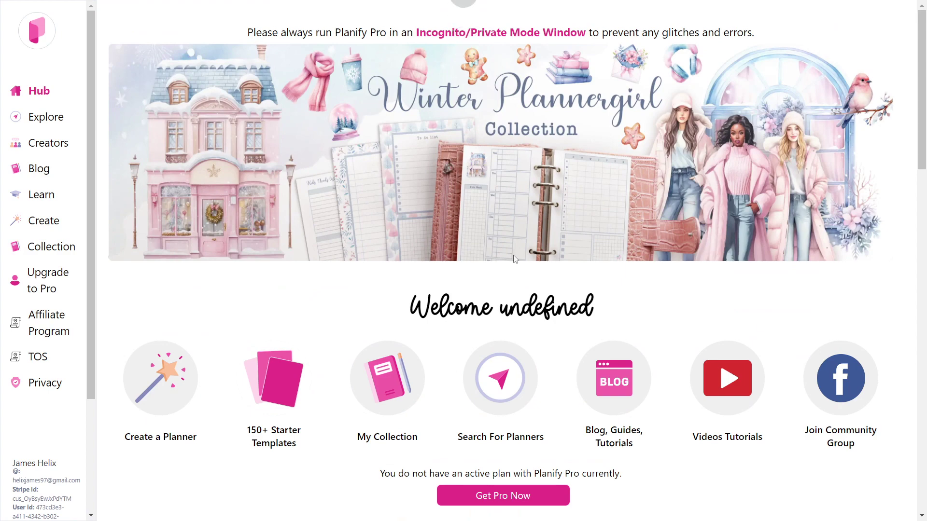
Scroll past the Hub welcome cards down to the Anime and Vintage Botanical collections.
{"action": "scroll", "coordinate": [919, 208], "scroll_direction": "down", "scroll_amount": 5}
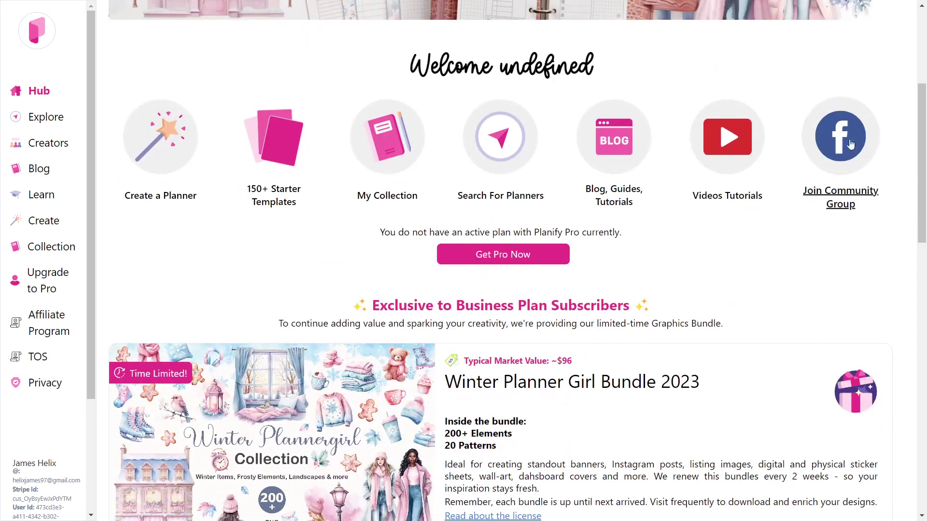
{"action": "scroll", "coordinate": [888, 243], "scroll_direction": "up", "scroll_amount": 6}
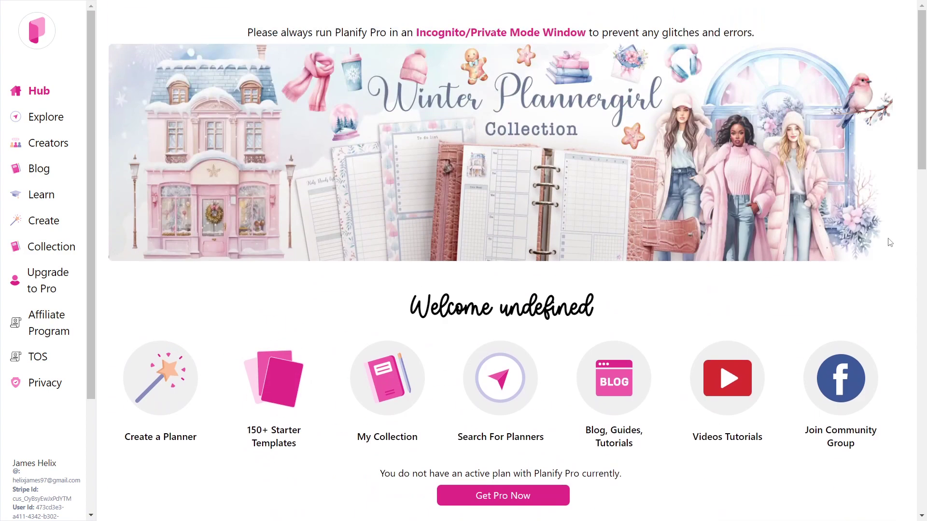
{"action": "scroll", "coordinate": [890, 243], "scroll_direction": "down", "scroll_amount": 6}
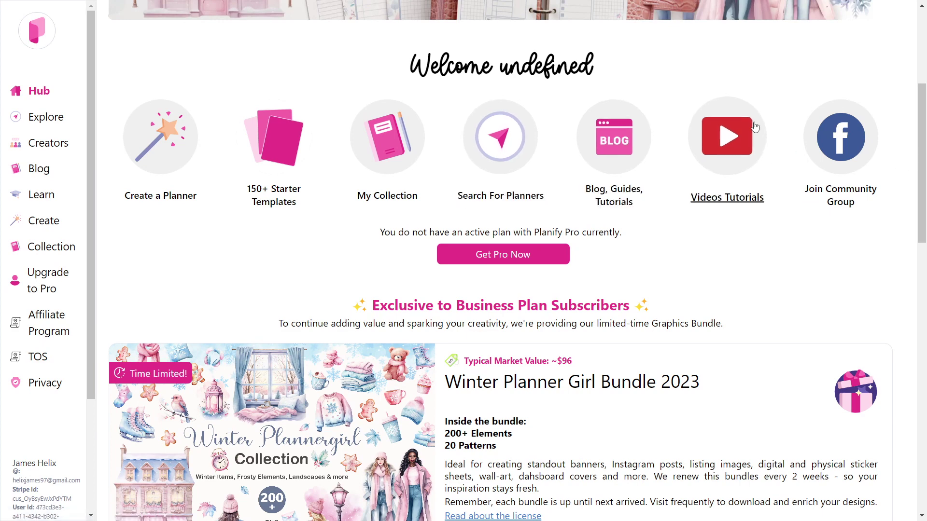
{"action": "scroll", "coordinate": [925, 221], "scroll_direction": "down", "scroll_amount": 1}
Scroll through the Anime, Vintage Botanical and Spring collections to reach the Daily 2023 Digital Planner.
{"action": "scroll", "coordinate": [925, 221], "scroll_direction": "down", "scroll_amount": 15}
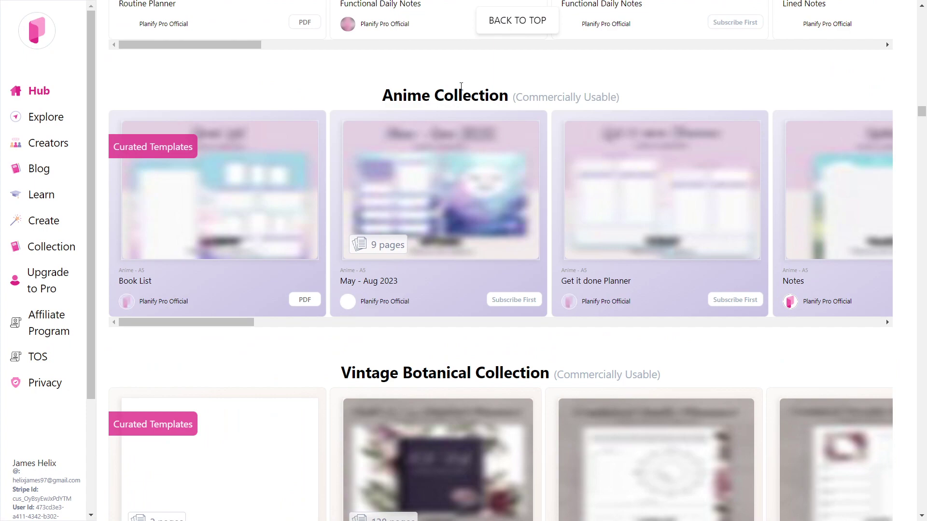
{"action": "scroll", "coordinate": [472, 89], "scroll_direction": "down", "scroll_amount": 2}
{"action": "scroll", "coordinate": [689, 213], "scroll_direction": "up", "scroll_amount": 5}
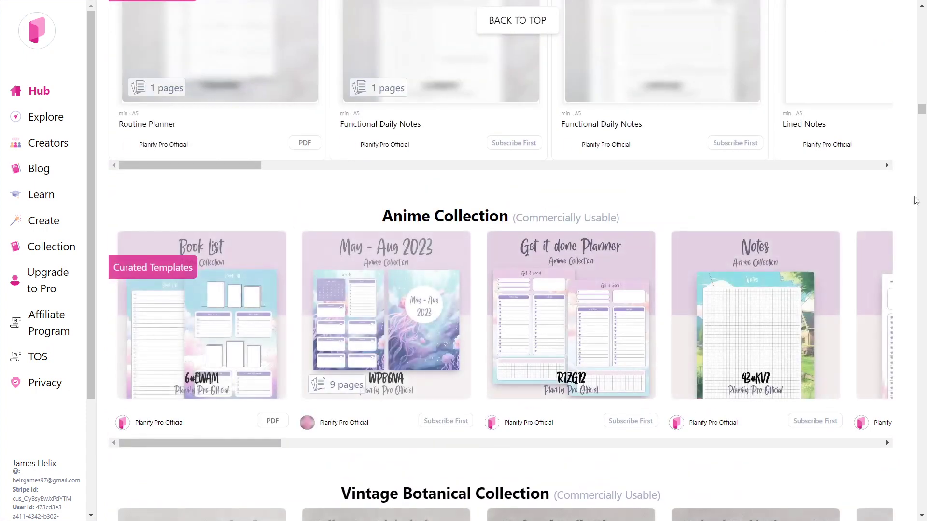
{"action": "scroll", "coordinate": [851, 304], "scroll_direction": "down", "scroll_amount": 5}
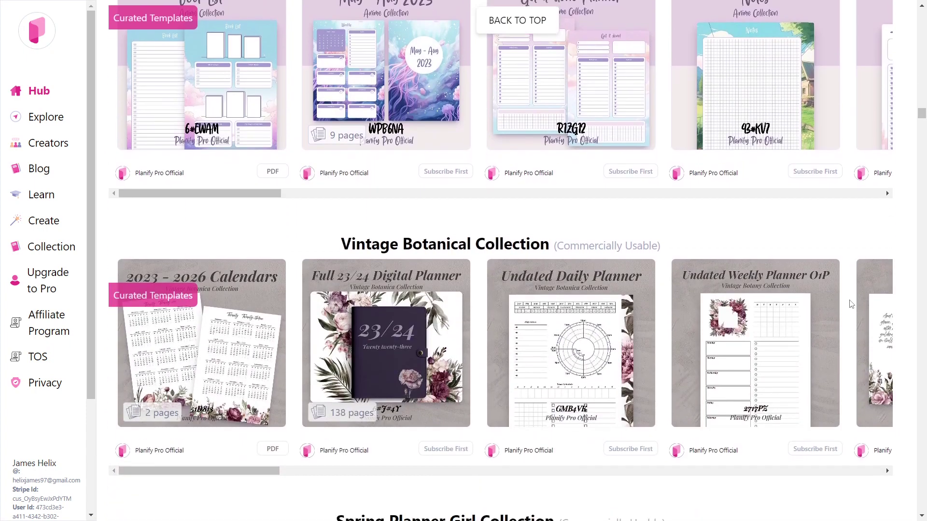
{"action": "scroll", "coordinate": [851, 304], "scroll_direction": "down", "scroll_amount": 2}
{"action": "scroll", "coordinate": [406, 227], "scroll_direction": "down", "scroll_amount": 1}
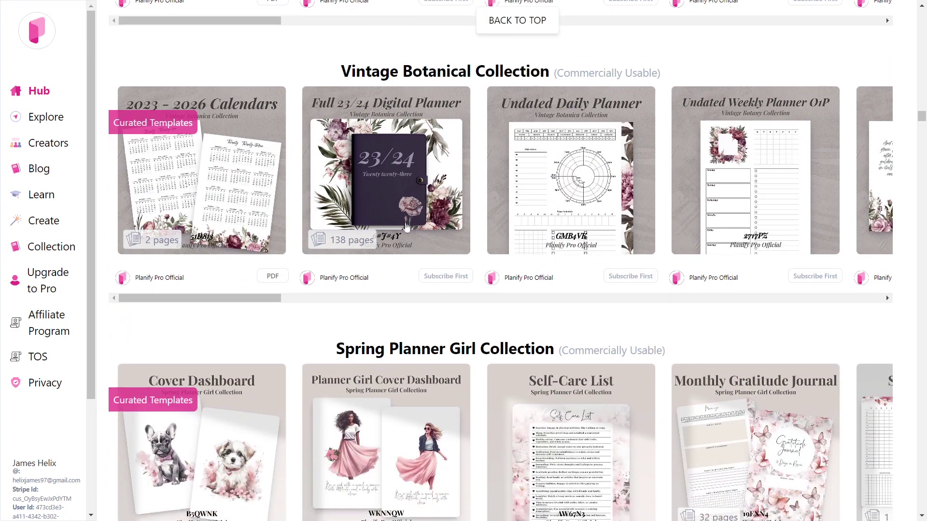
{"action": "scroll", "coordinate": [406, 227], "scroll_direction": "down", "scroll_amount": 5}
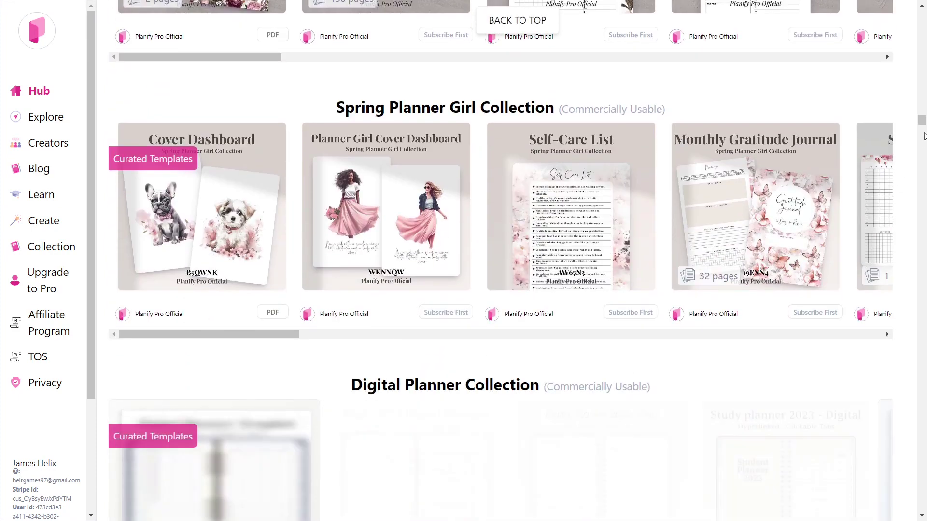
{"action": "scroll", "coordinate": [925, 137], "scroll_direction": "down", "scroll_amount": 4}
{"action": "scroll", "coordinate": [925, 131], "scroll_direction": "down", "scroll_amount": 2}
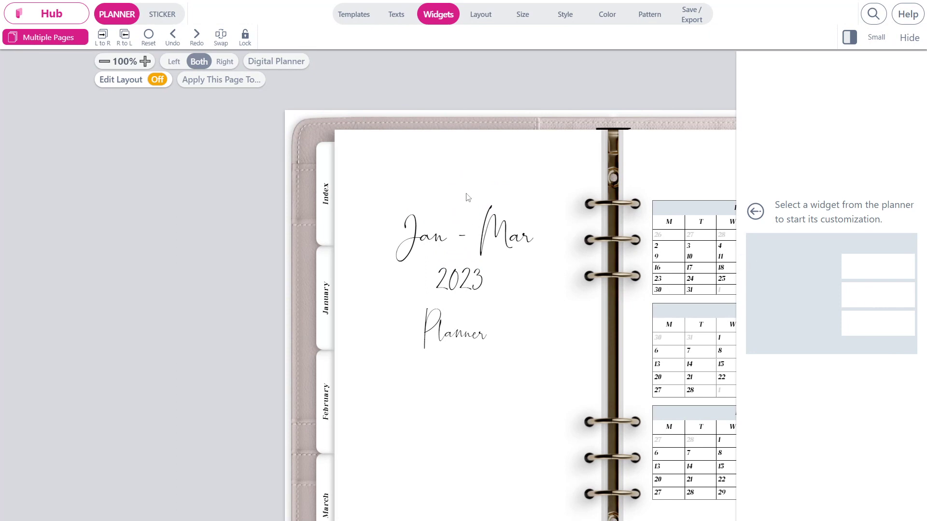
Restore the customization side panel and select the monthly calendar on the title spread's right page.
{"action": "left_click", "coordinate": [910, 38]}
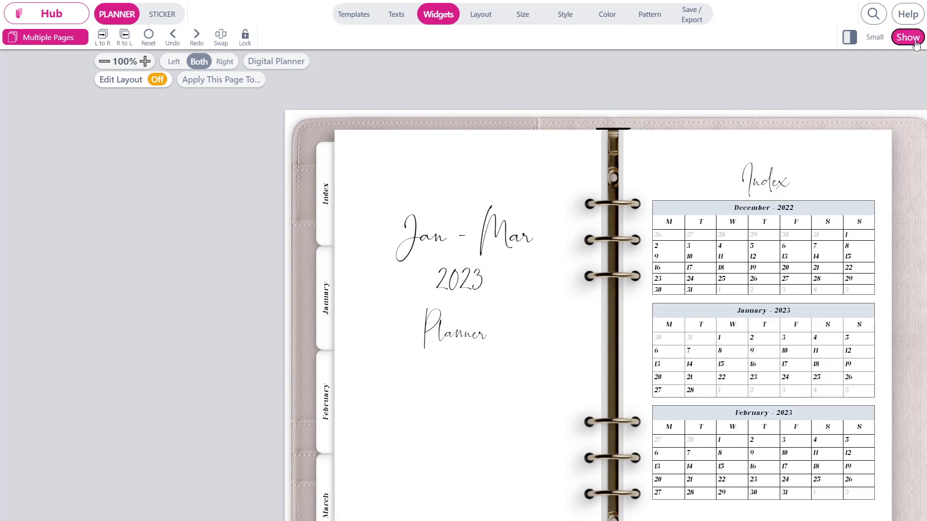
{"action": "left_click", "coordinate": [879, 42]}
{"action": "left_click", "coordinate": [879, 42]}
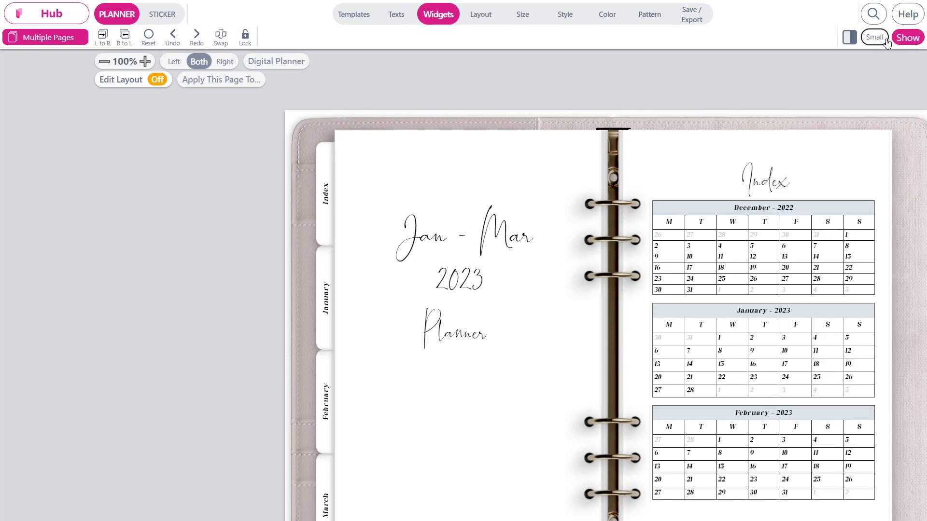
{"action": "left_click", "coordinate": [908, 38]}
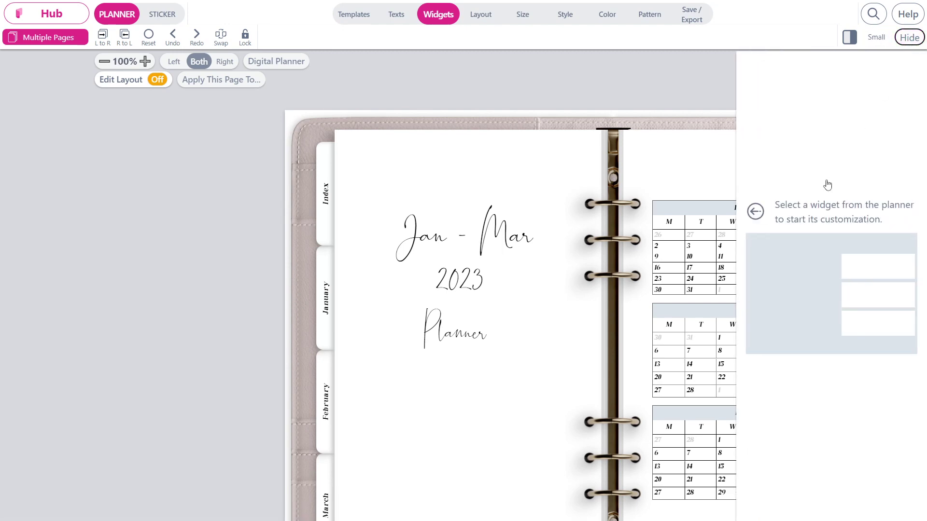
{"action": "left_click", "coordinate": [670, 248]}
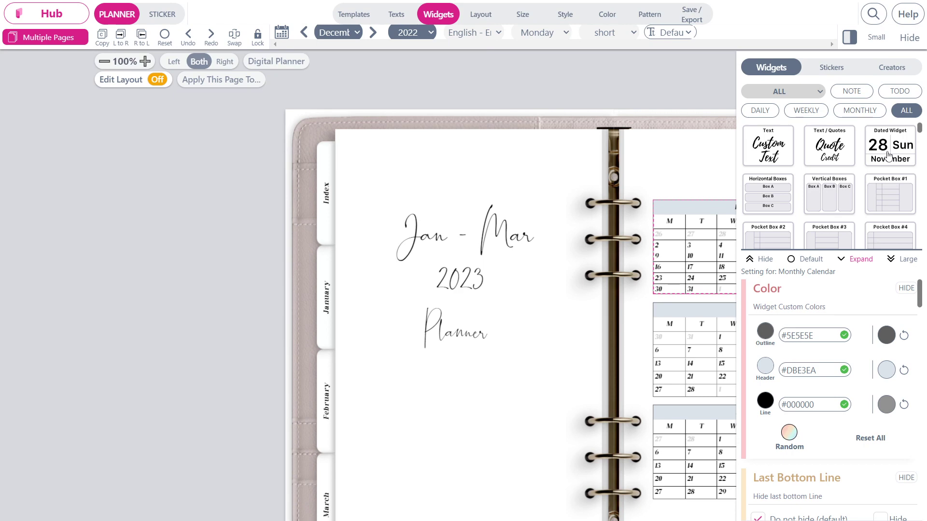
Place a Quote Text widget in the calendar's spot and scroll down to its Quote Setting.
{"action": "left_click", "coordinate": [825, 153]}
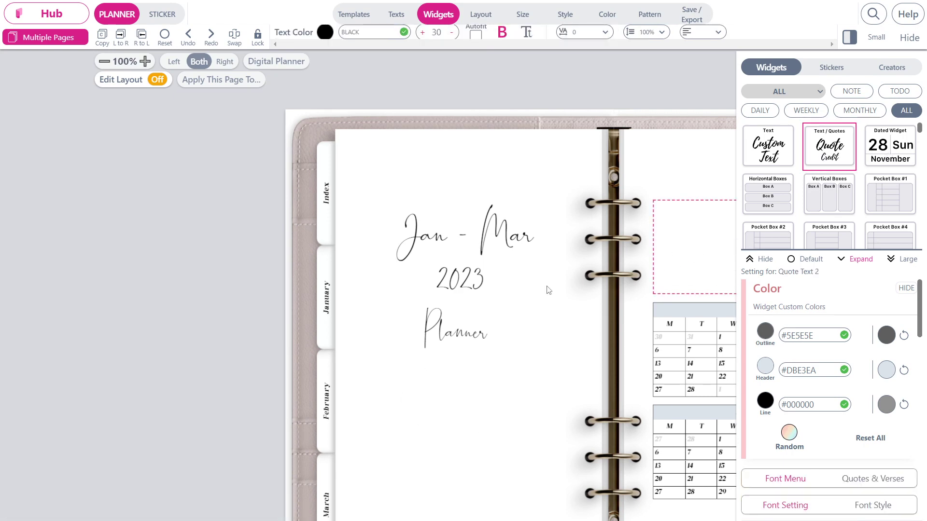
{"action": "scroll", "coordinate": [548, 290], "scroll_direction": "down", "scroll_amount": 1}
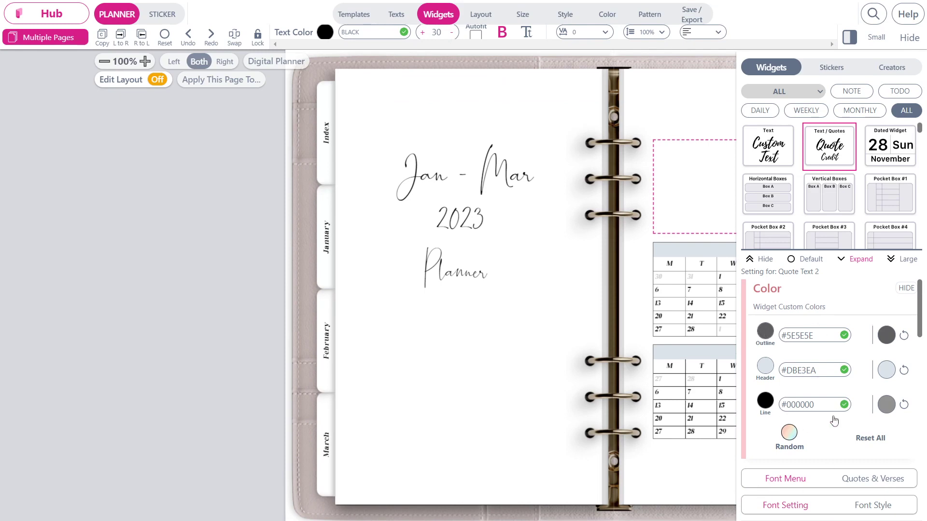
{"action": "scroll", "coordinate": [835, 420], "scroll_direction": "down", "scroll_amount": 1}
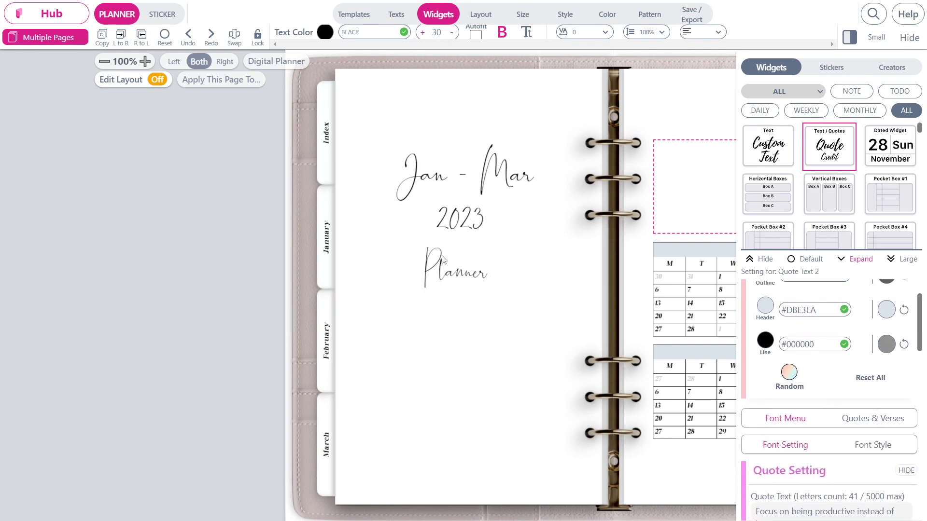
Move via Calendar Jan and 1, 2 Jan to the 3–4 January spread and show its colours.
{"action": "left_click", "coordinate": [34, 39]}
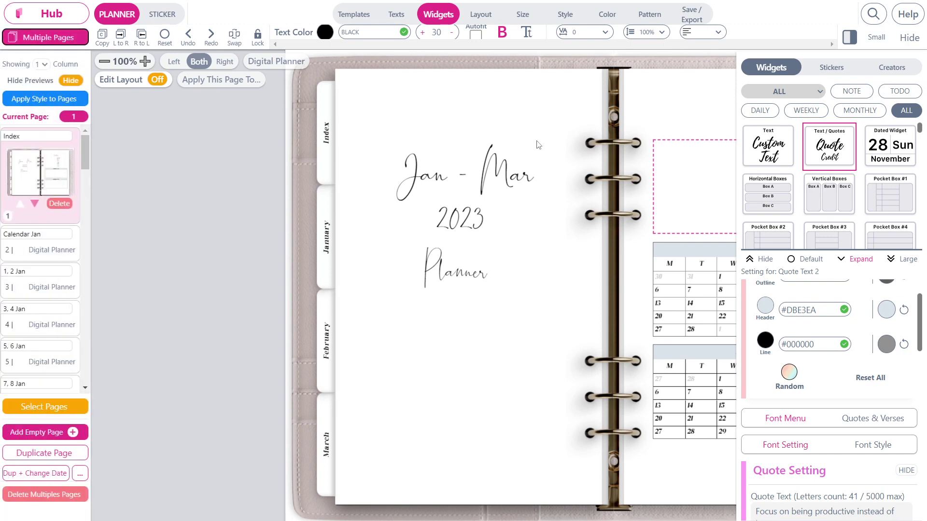
{"action": "left_click", "coordinate": [51, 251]}
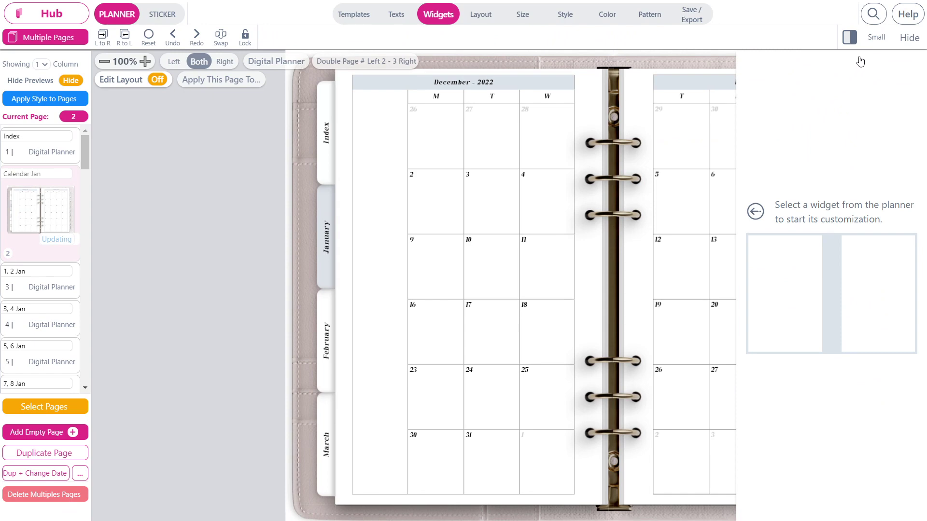
{"action": "left_click", "coordinate": [909, 38]}
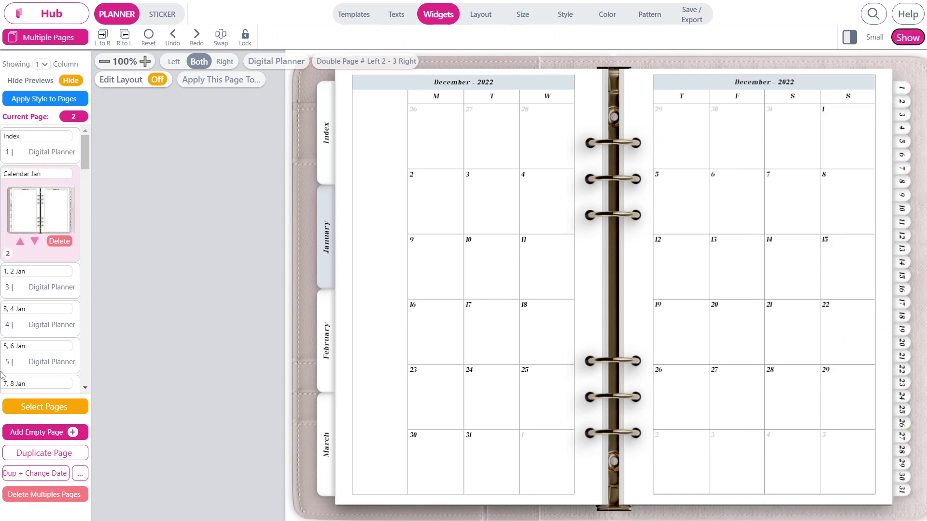
{"action": "left_click", "coordinate": [19, 294]}
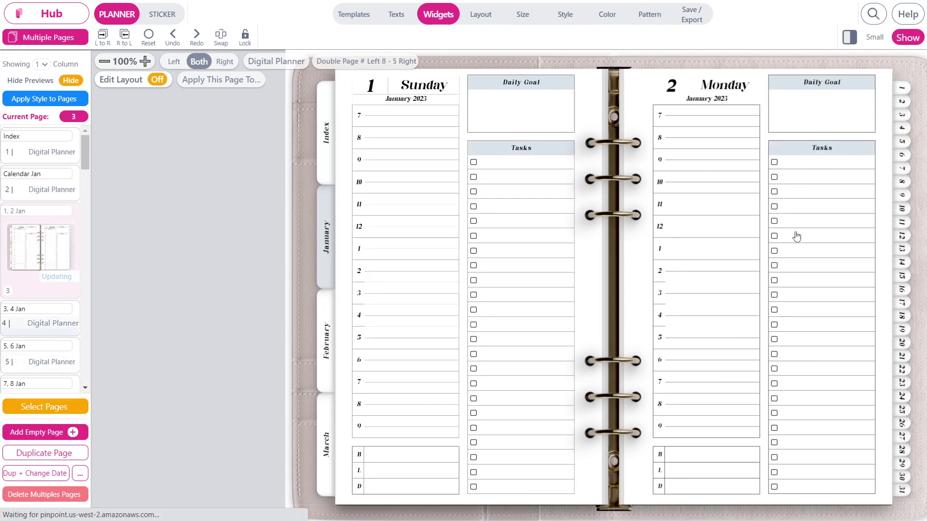
{"action": "key", "text": "Right"}
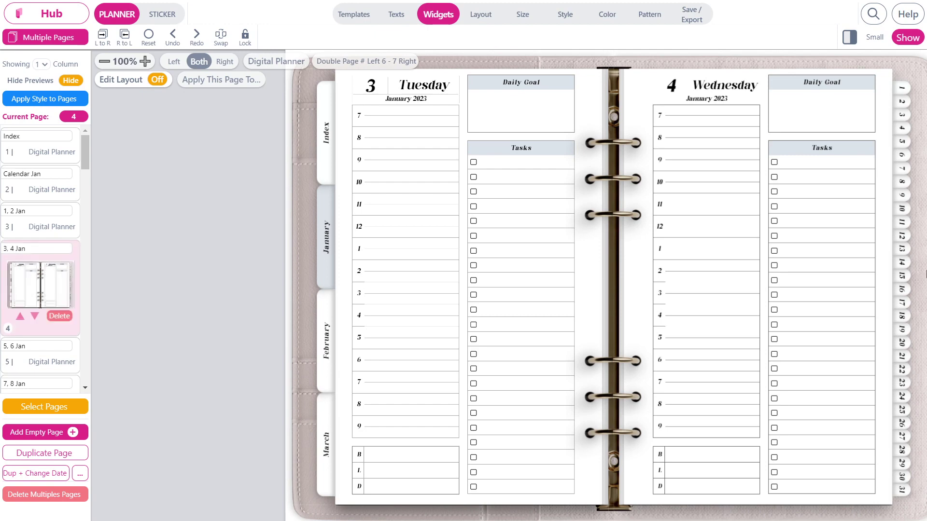
{"action": "left_click", "coordinate": [606, 16]}
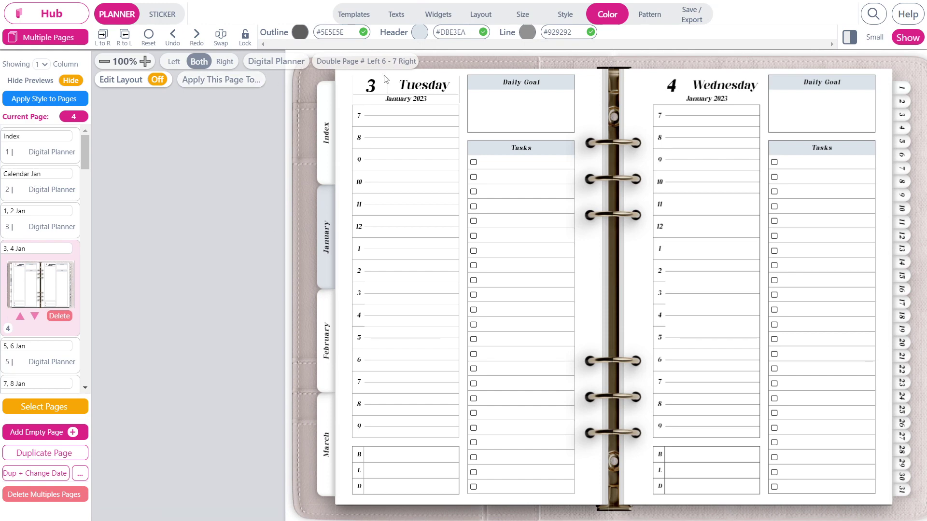
Set the spread's line colour to grey-mauve #6F686D from the palette.
{"action": "left_click", "coordinate": [527, 32]}
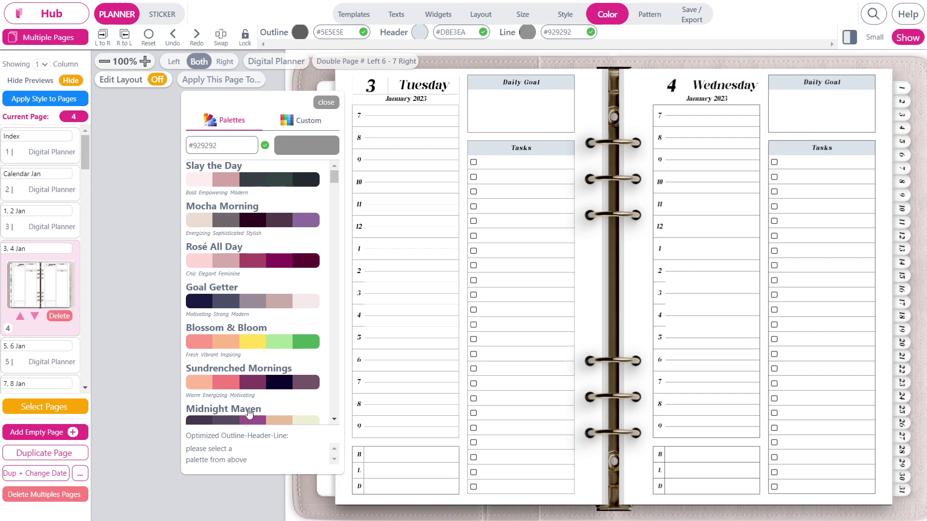
{"action": "left_click", "coordinate": [231, 344]}
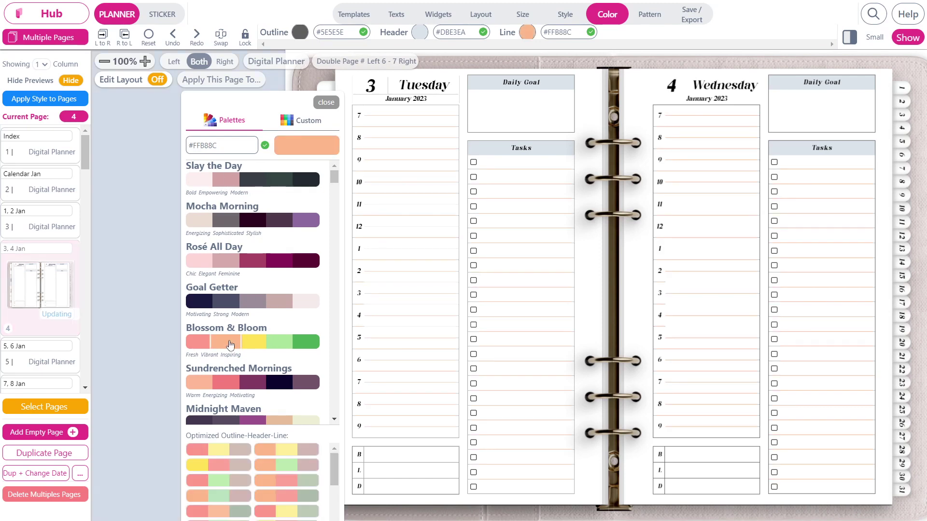
{"action": "left_click", "coordinate": [234, 223]}
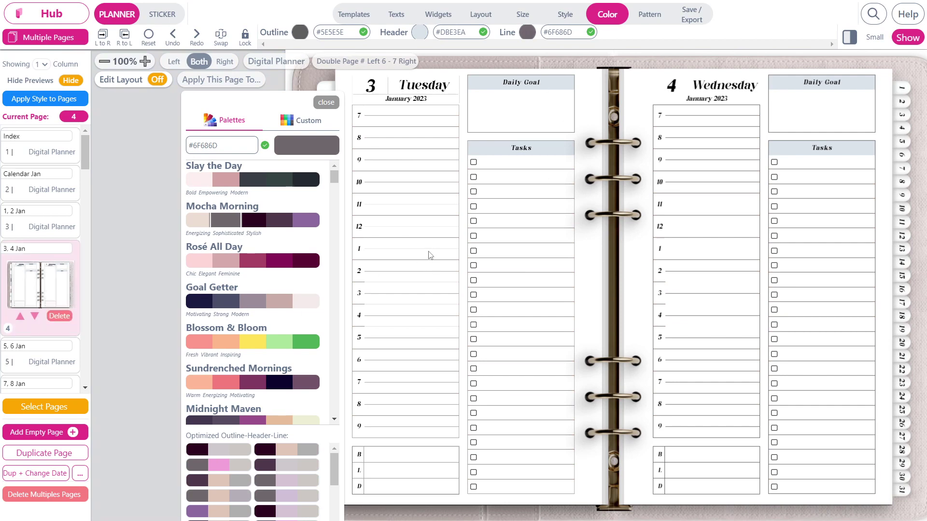
Make the section headers mauve #9A8C98, then select the Tuesday Tasks box.
{"action": "left_click", "coordinate": [420, 33]}
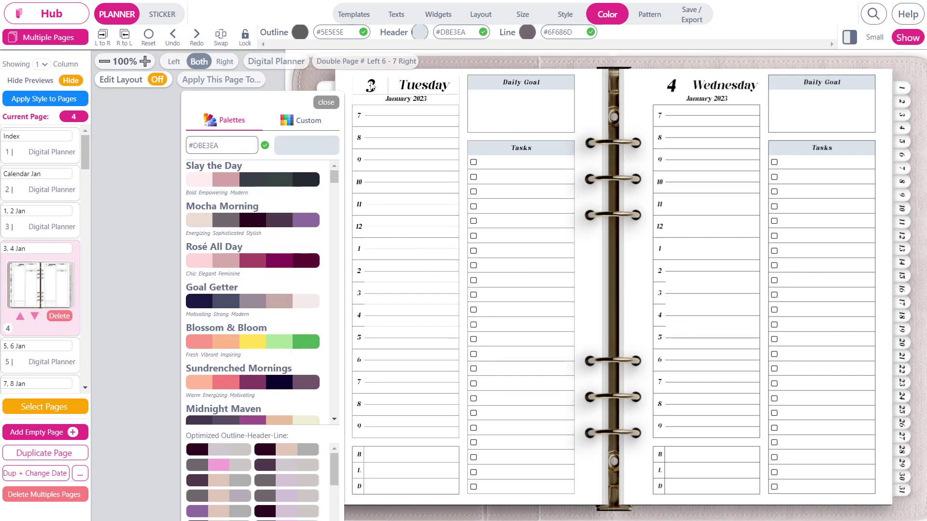
{"action": "left_click", "coordinate": [251, 389]}
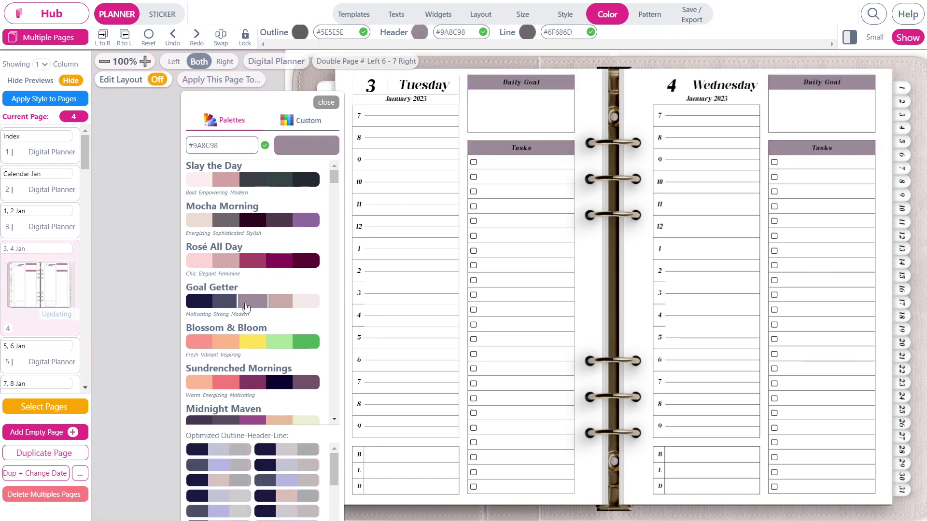
{"action": "left_click", "coordinate": [518, 275]}
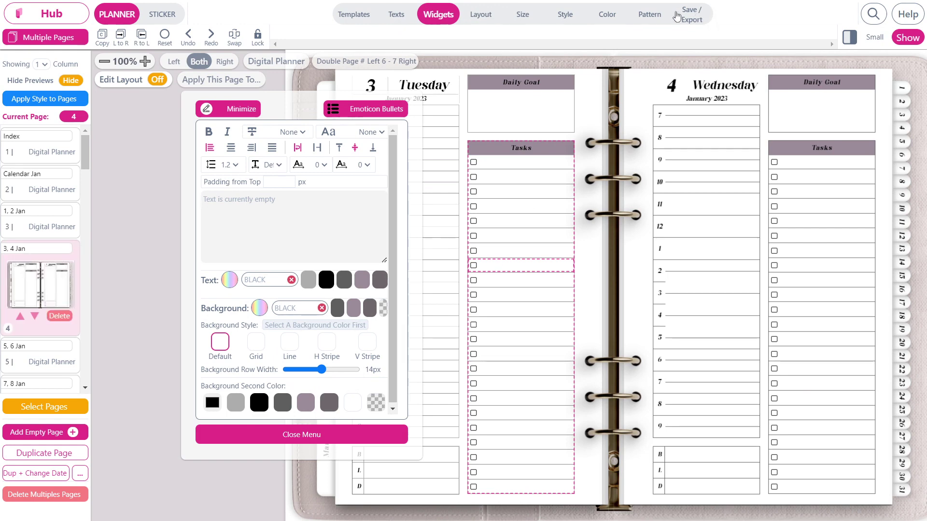
Select the Wednesday hourly schedule box and switch the editor to STICKER mode.
{"action": "left_click", "coordinate": [667, 279]}
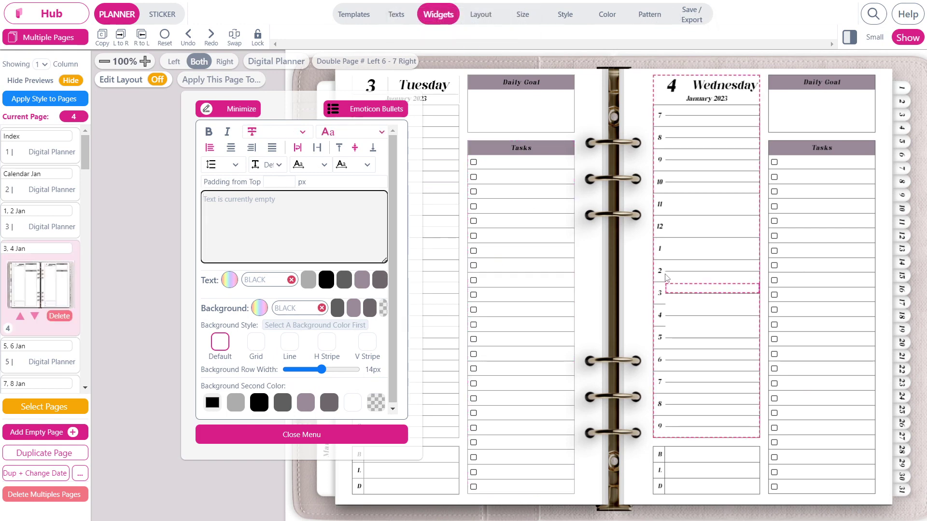
{"action": "left_click", "coordinate": [700, 226]}
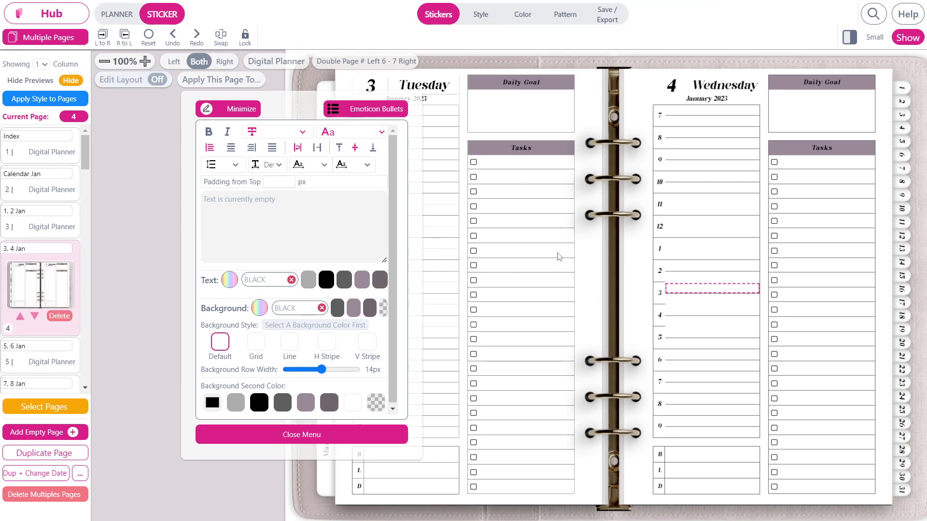
{"action": "scroll", "coordinate": [357, 261], "scroll_direction": "down", "scroll_amount": 1}
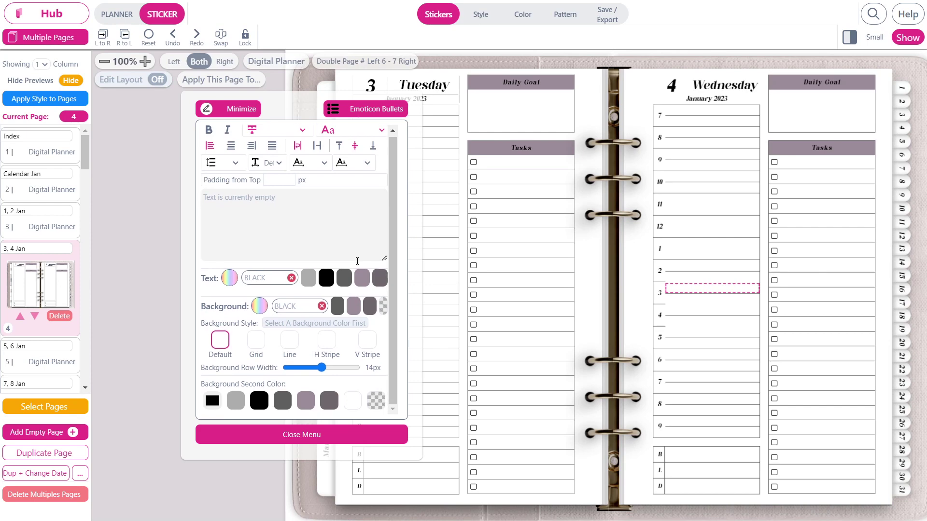
{"action": "scroll", "coordinate": [357, 261], "scroll_direction": "up", "scroll_amount": 1}
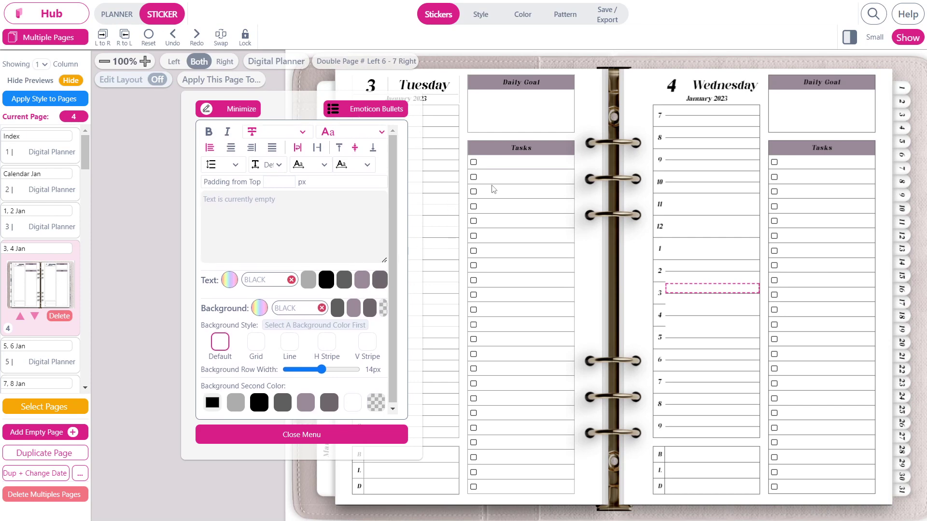